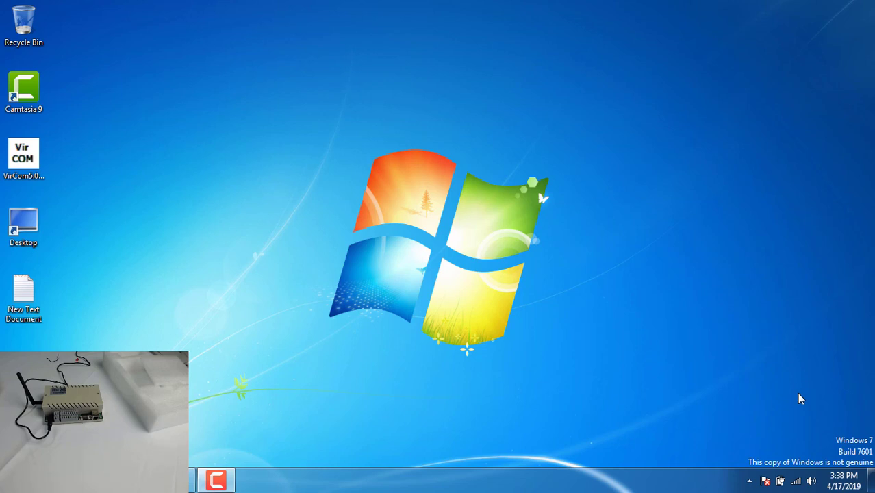
# - Join the open ZLAN wireless network from the taskbar network list
pyautogui.click(796, 483)
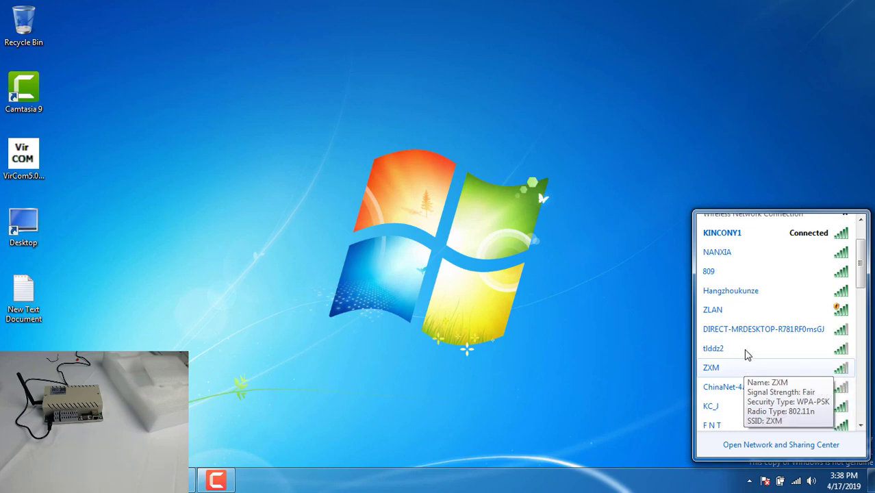
pyautogui.click(739, 312)
pyautogui.click(810, 361)
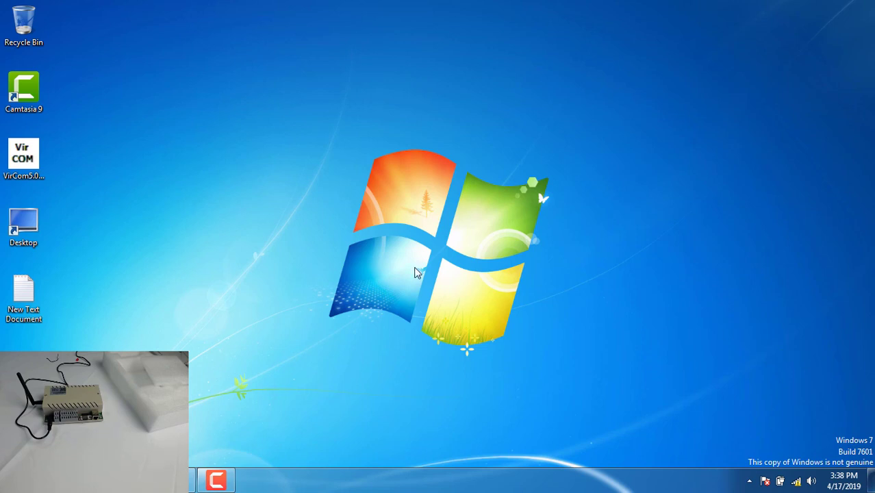
# - Bring up the already-running VirCom window from the tray and move it aside to keep the desktop visible
pyautogui.doubleClick(28, 154)
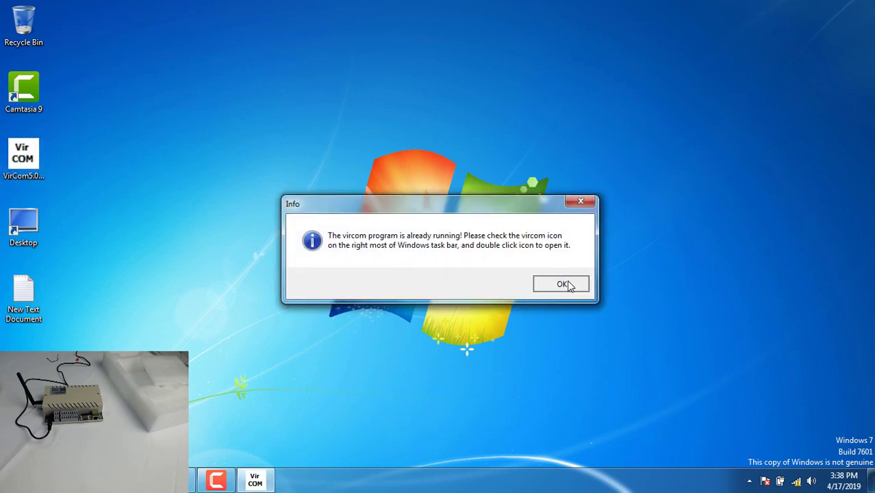
pyautogui.click(565, 284)
pyautogui.click(749, 480)
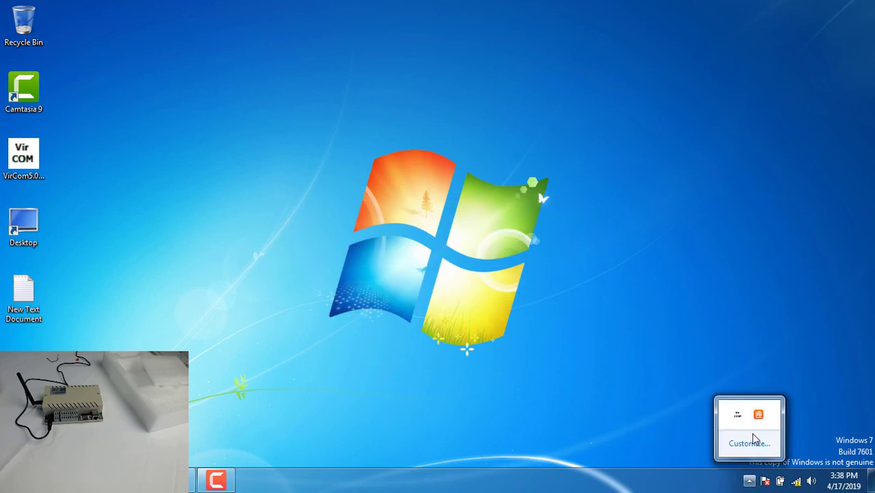
pyautogui.doubleClick(737, 415)
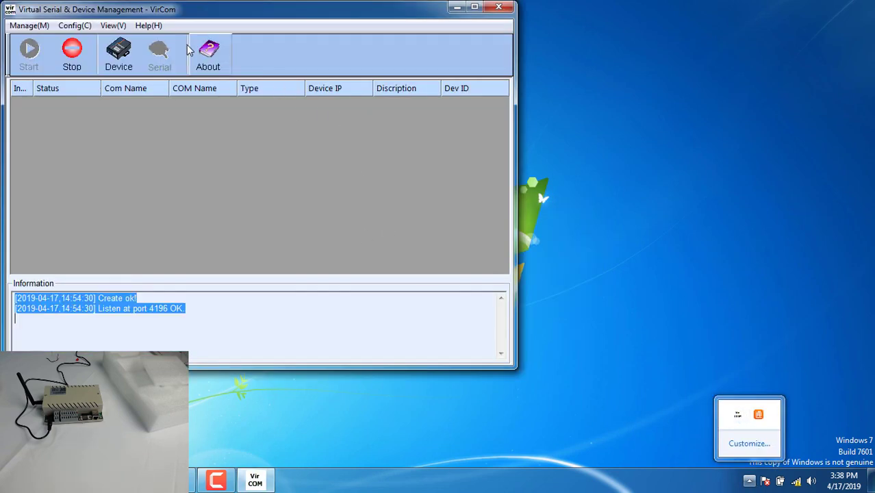
pyautogui.moveTo(214, 10); pyautogui.dragTo(331, 17)
# - Open Device Settings for the board at 192.168.1.254, then its More Advanced Settings
pyautogui.click(246, 63)
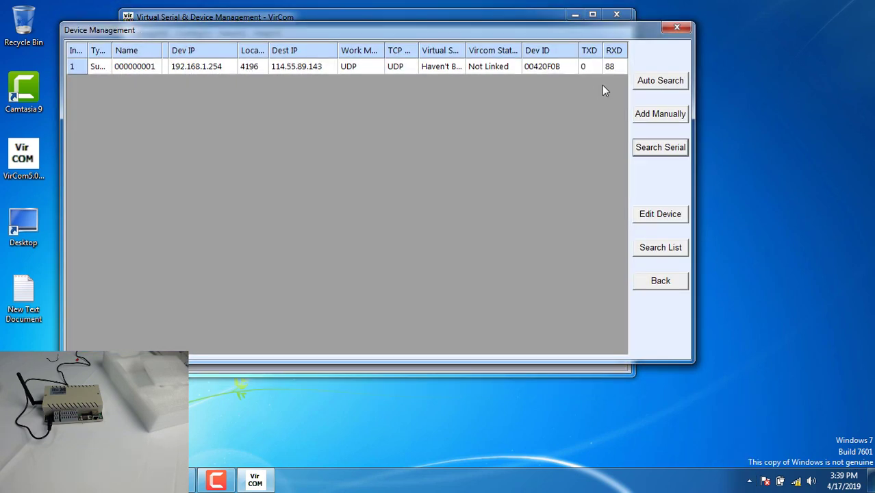
pyautogui.click(261, 68)
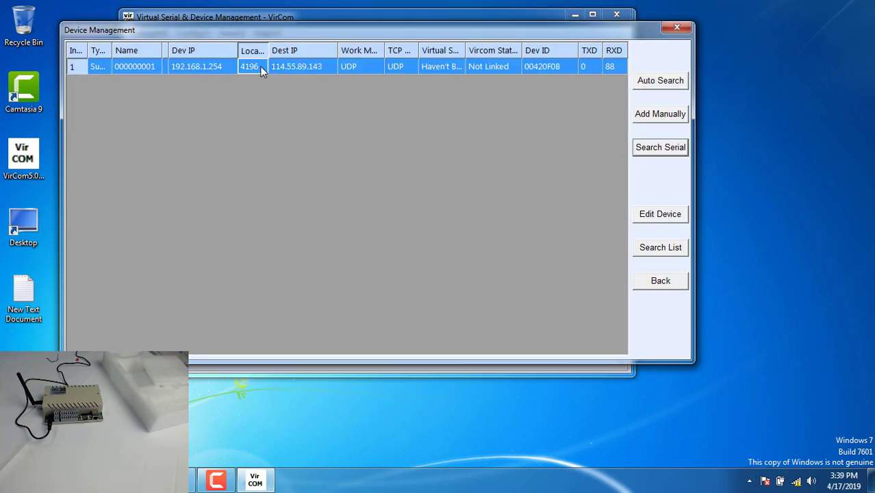
pyautogui.doubleClick(259, 66)
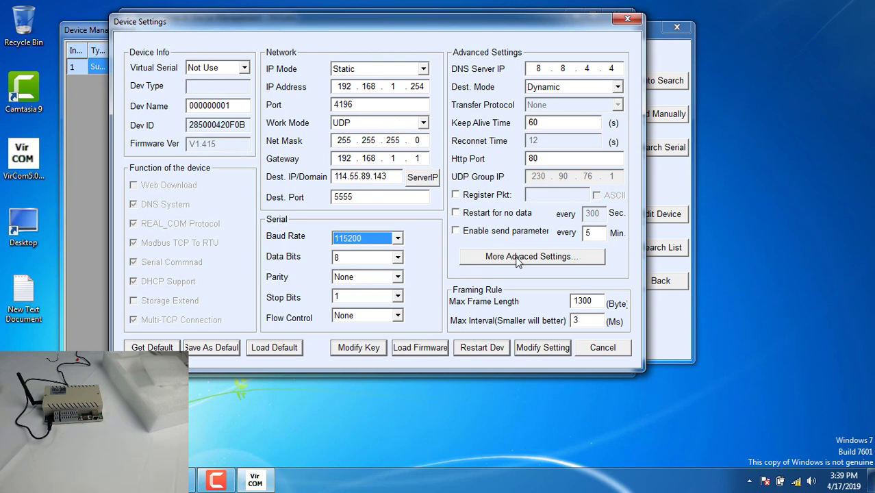
pyautogui.click(518, 258)
# - Set WIFI Work Mode to Station with SSID KINCONY1 and enter the network's password
pyautogui.click(200, 76)
pyautogui.click(166, 96)
pyautogui.click(167, 96)
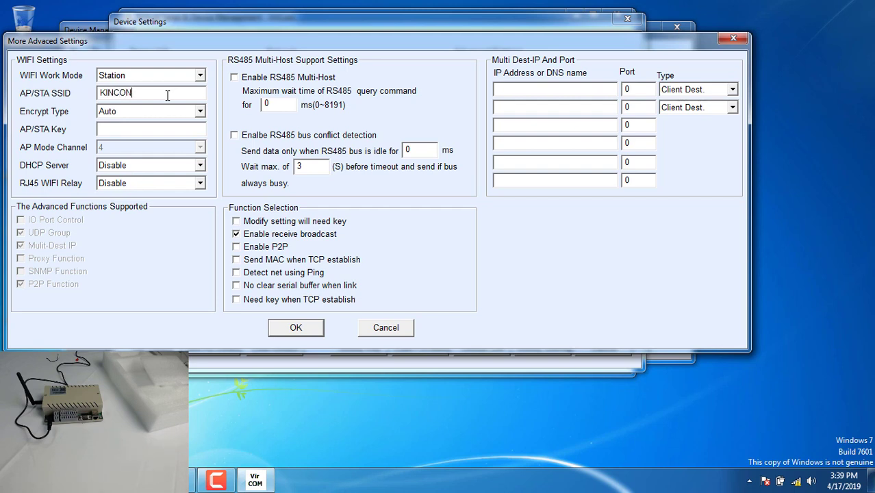
pyautogui.press('Tab')
pyautogui.press('Tab')
# - Confirm the Wi-Fi settings, set IP Mode to DHCP with UDP work mode, and save to the board
pyautogui.click(286, 328)
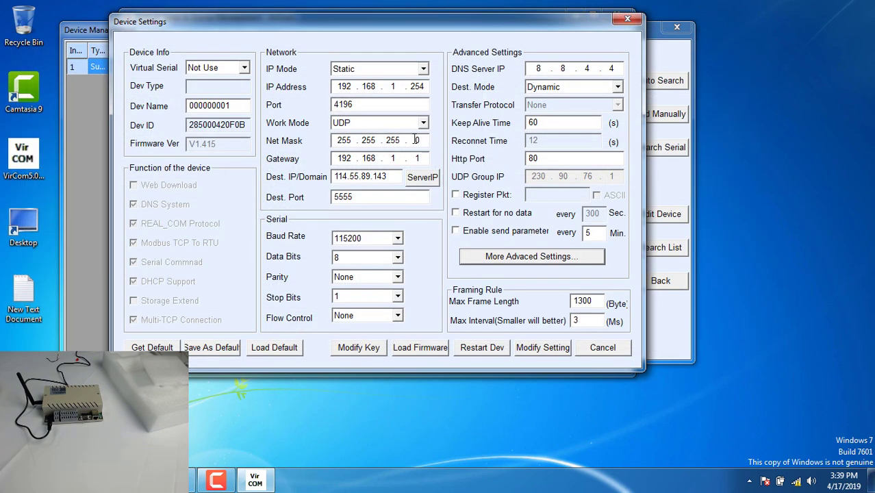
pyautogui.click(421, 69)
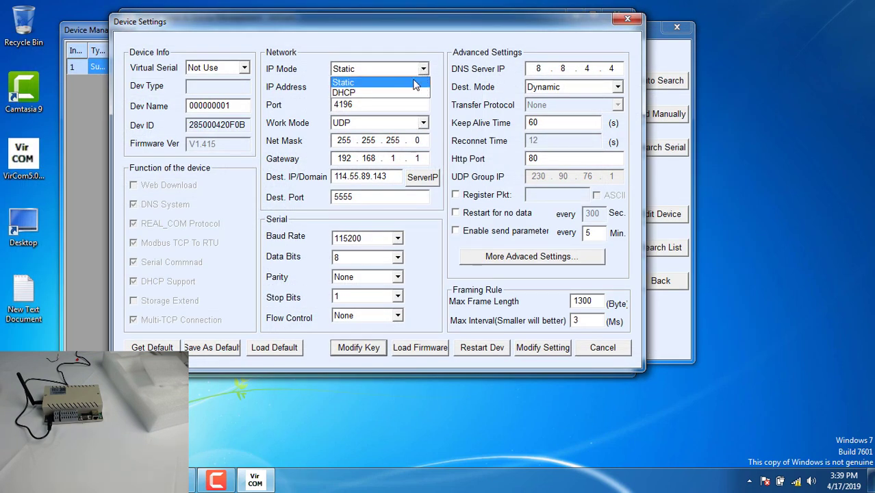
pyautogui.click(403, 92)
pyautogui.click(424, 123)
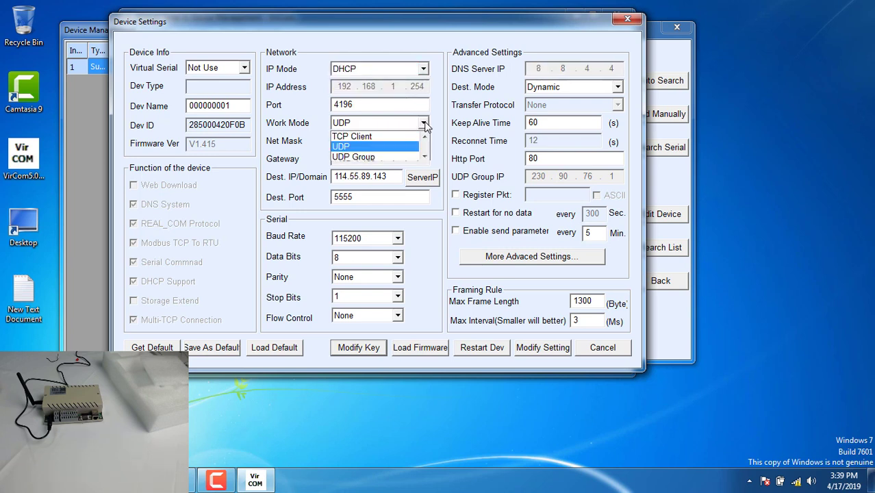
pyautogui.click(405, 147)
pyautogui.click(539, 348)
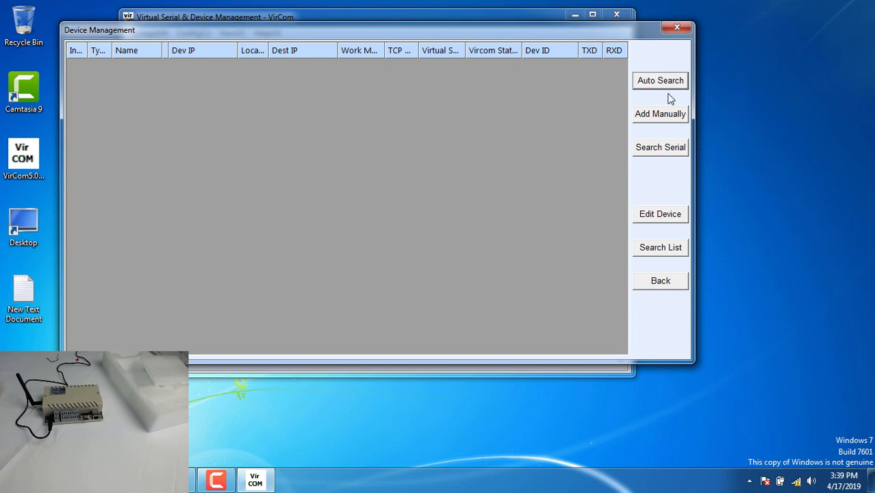
# - Run Auto Search repeatedly until the board at 192.168.1.254 reappears
pyautogui.click(661, 81)
pyautogui.click(661, 83)
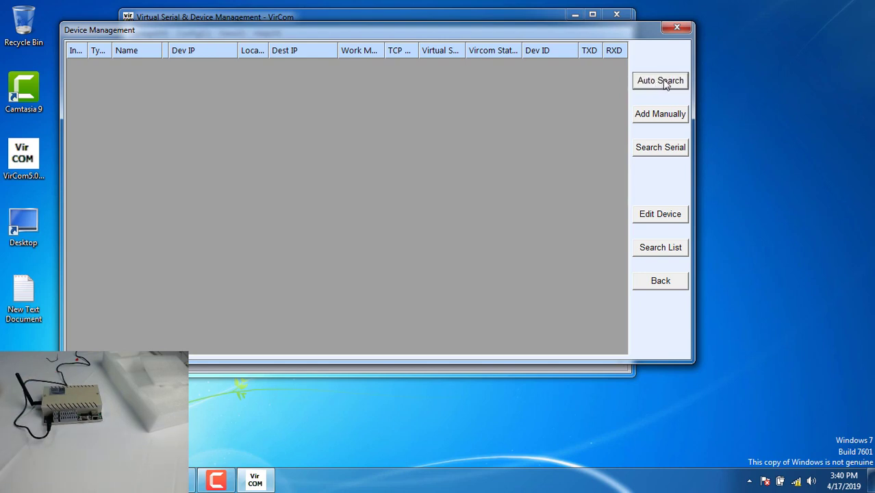
pyautogui.click(662, 81)
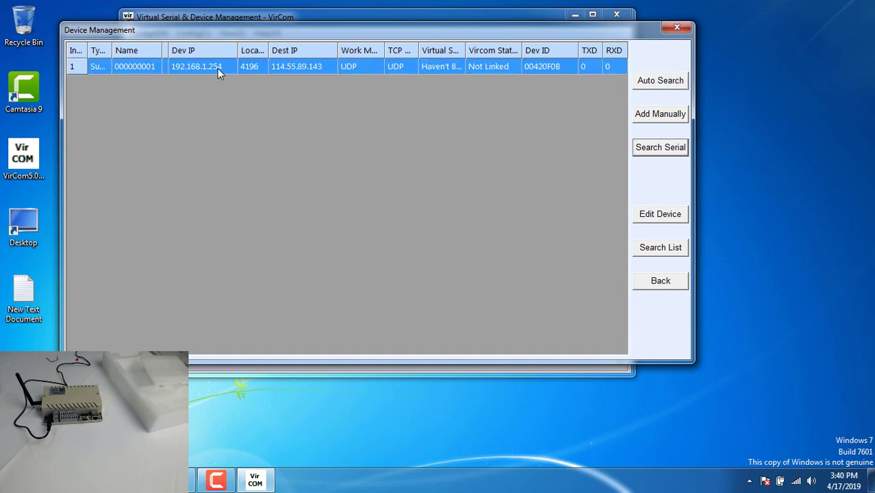
# - Check the board's IP Mode shows DHCP, then close Device Settings and Device Management
pyautogui.doubleClick(218, 69)
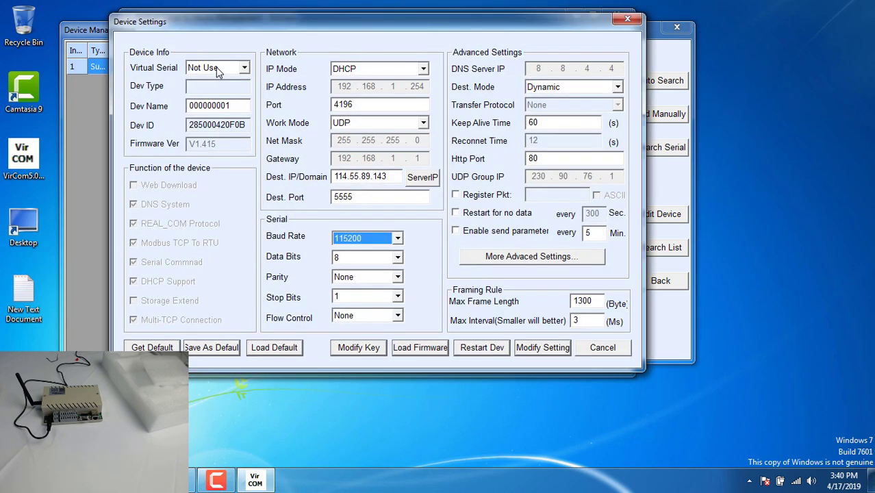
pyautogui.click(625, 20)
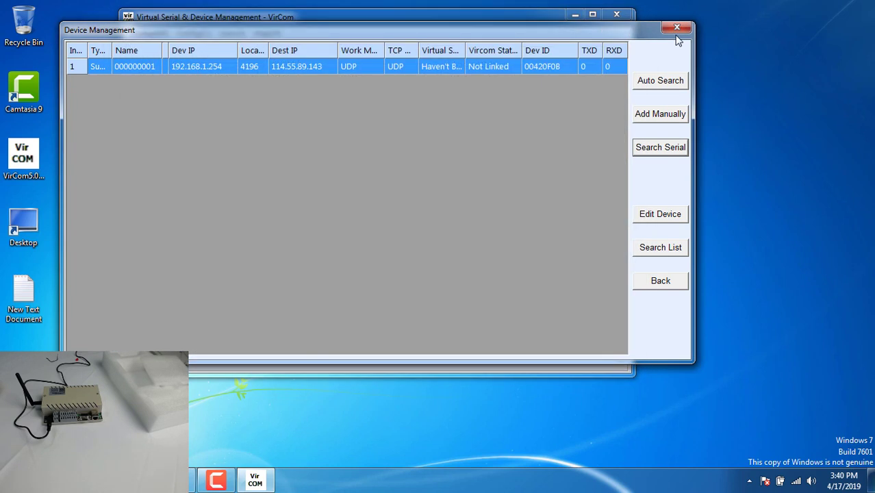
pyautogui.click(676, 29)
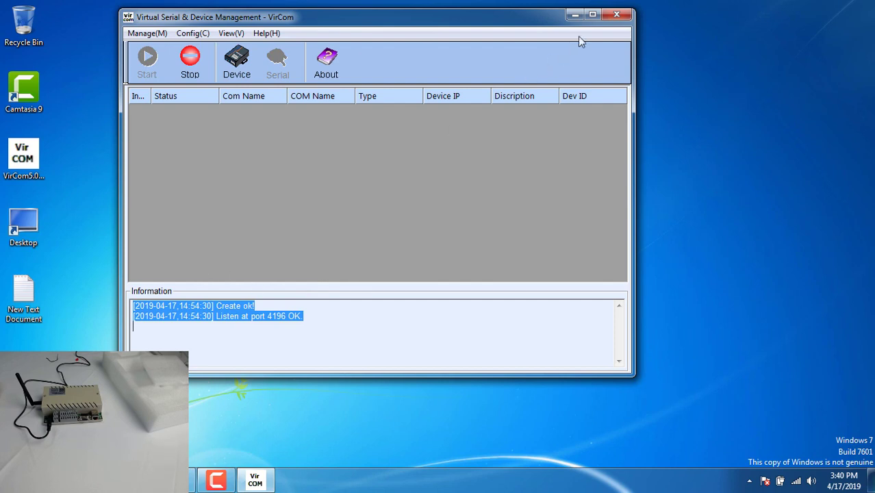
# - Close VirCom and launch Net_Relay_Control from C:\net_relay_control_V20190413
pyautogui.click(619, 15)
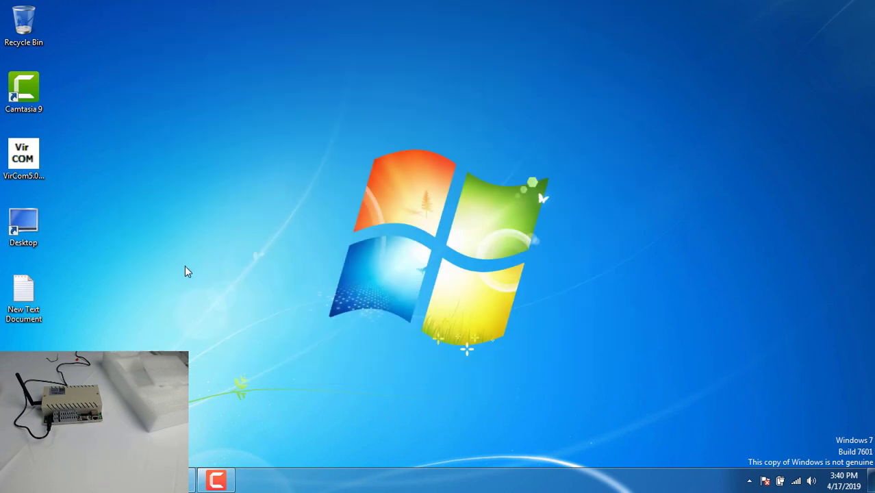
pyautogui.doubleClick(23, 222)
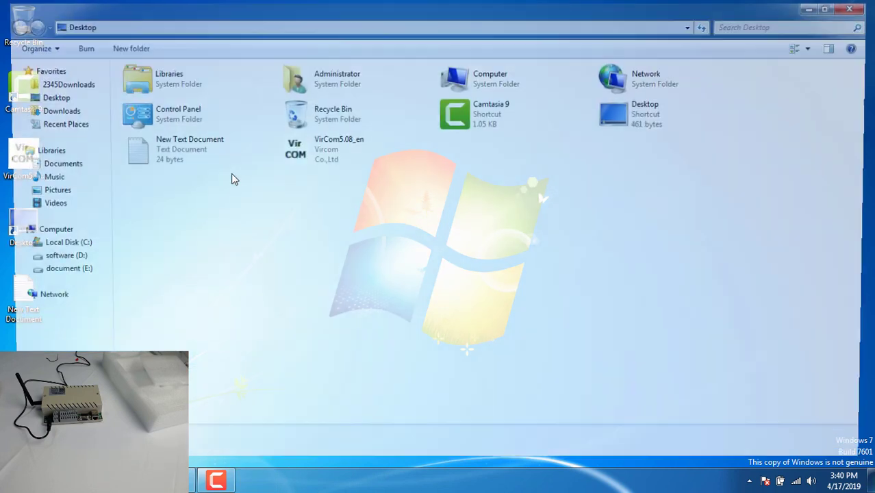
pyautogui.click(59, 246)
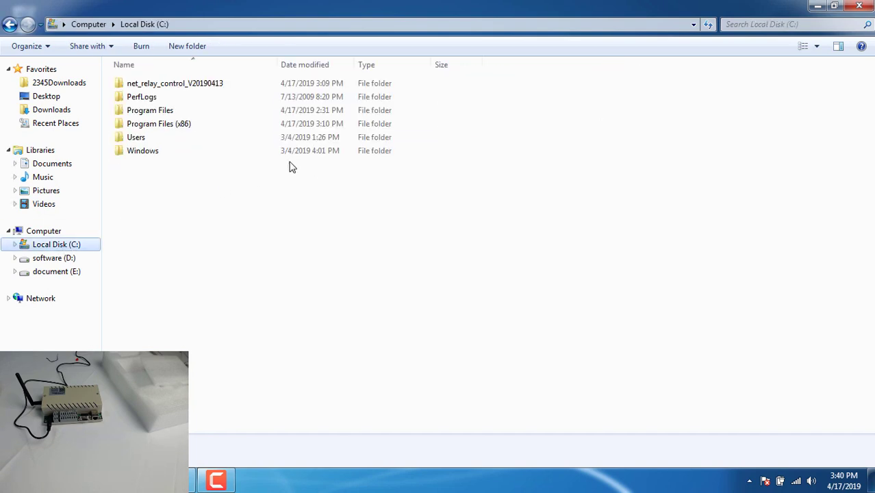
pyautogui.doubleClick(182, 85)
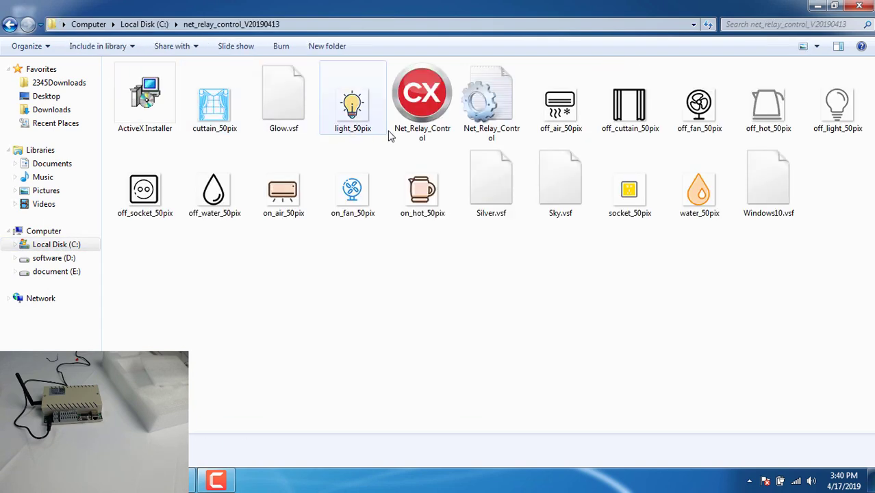
pyautogui.click(420, 103)
pyautogui.doubleClick(420, 103)
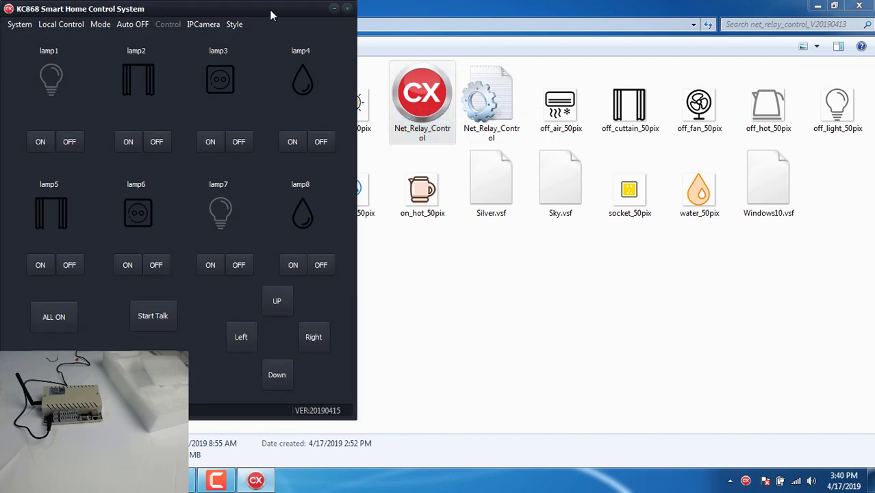
# - Centre the control window, and set Style to Style-1 and Mode to WAN
pyautogui.moveTo(270, 15); pyautogui.dragTo(458, 27)
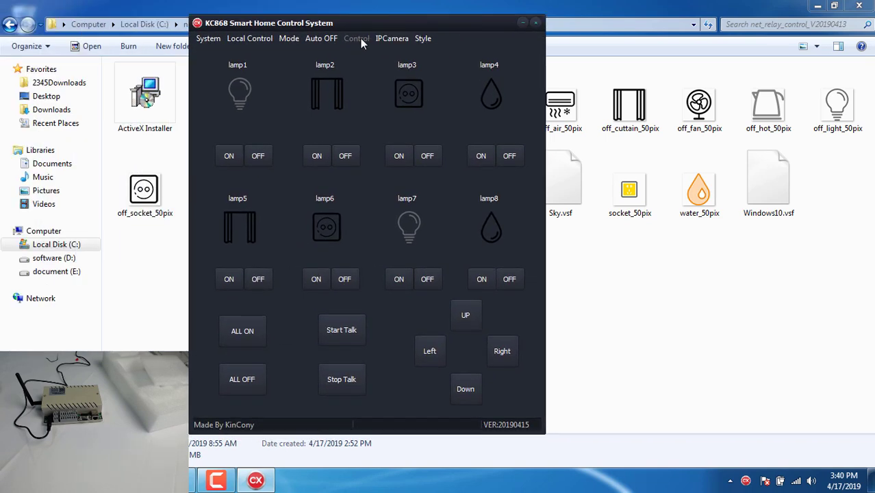
pyautogui.click(423, 38)
pyautogui.click(444, 55)
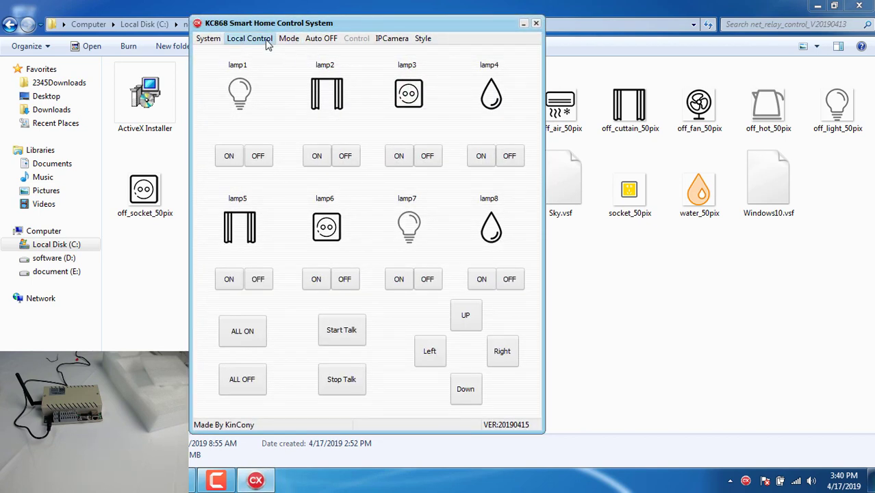
pyautogui.click(289, 41)
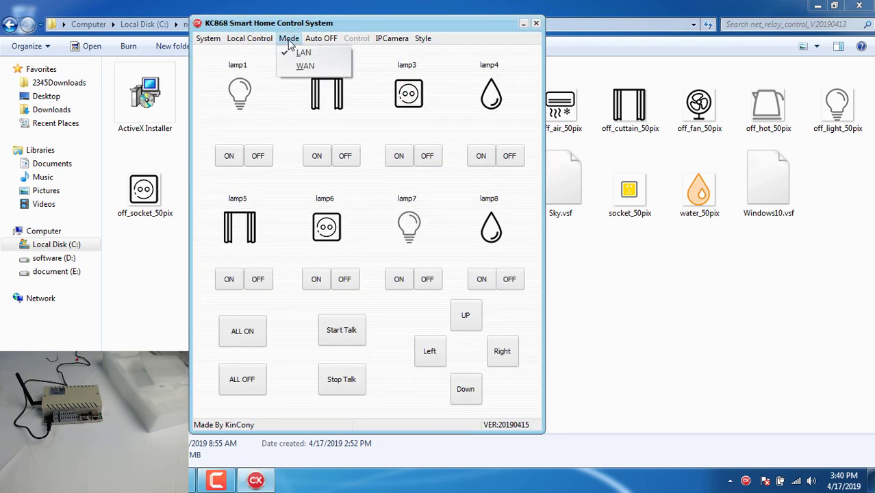
pyautogui.click(305, 71)
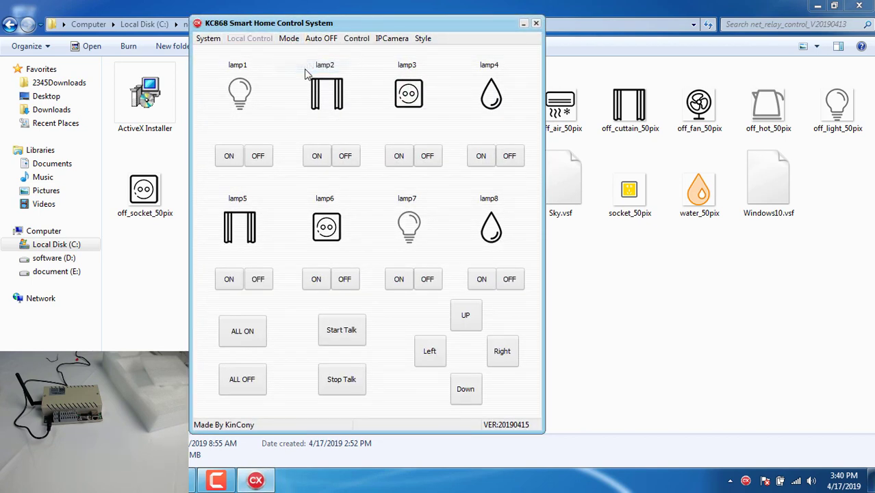
# - Check the active controller and open Control > Device Config for Controller-1
pyautogui.click(357, 39)
pyautogui.click(374, 55)
pyautogui.click(357, 39)
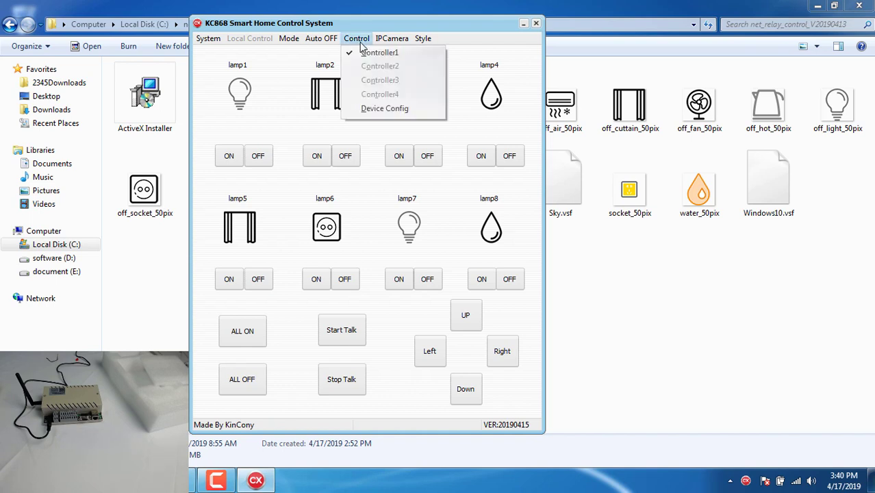
pyautogui.click(395, 109)
pyautogui.click(328, 76)
# - Select controller 1's serial number and save the Remote Config as device 1
pyautogui.moveTo(353, 75); pyautogui.dragTo(269, 73)
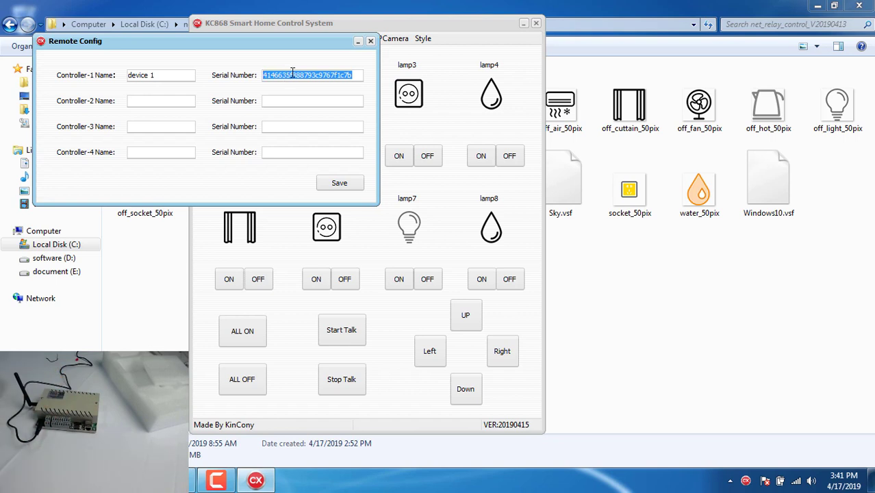
pyautogui.click(332, 183)
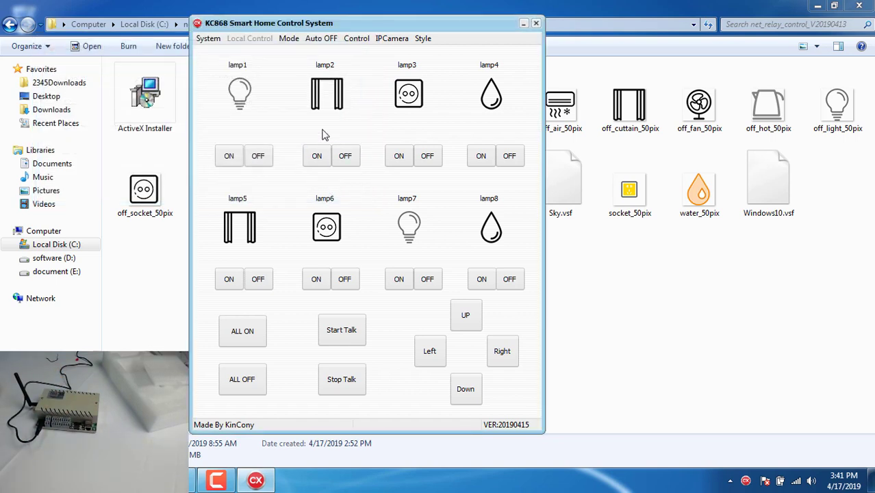
# - Turn on lamp1 through lamp8 one by one
pyautogui.click(229, 156)
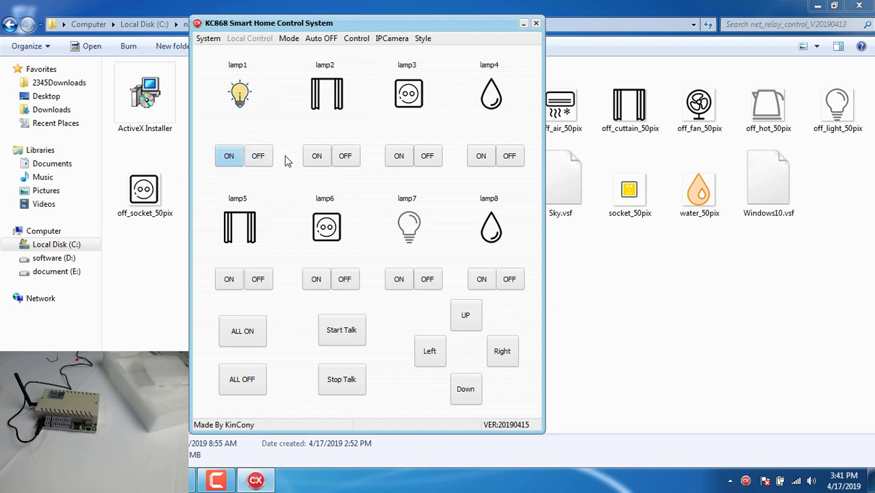
pyautogui.click(316, 156)
pyautogui.click(398, 156)
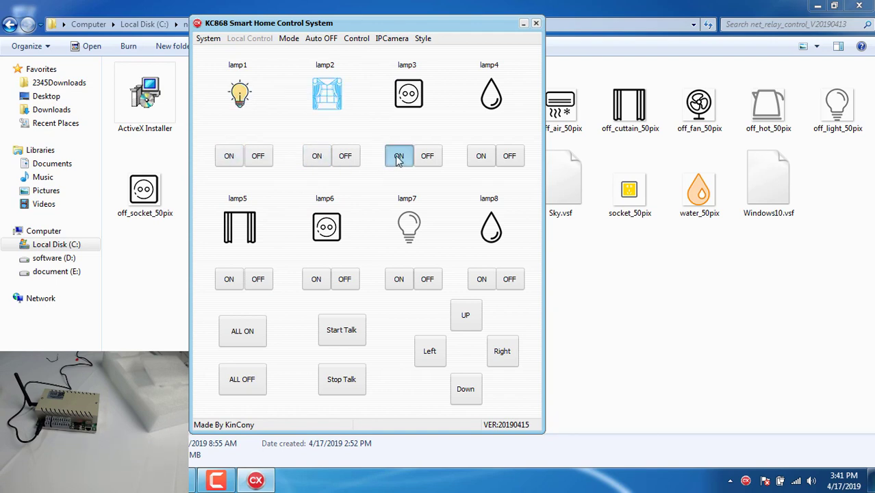
pyautogui.click(480, 156)
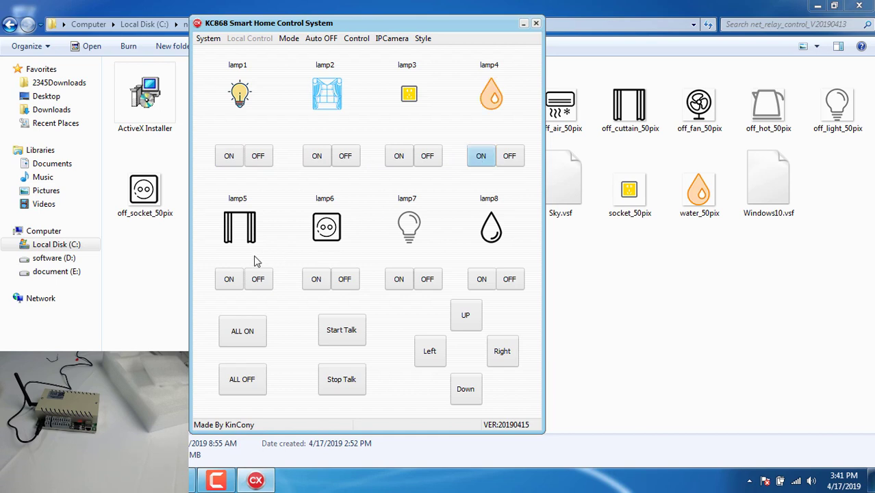
pyautogui.click(228, 279)
pyautogui.click(316, 279)
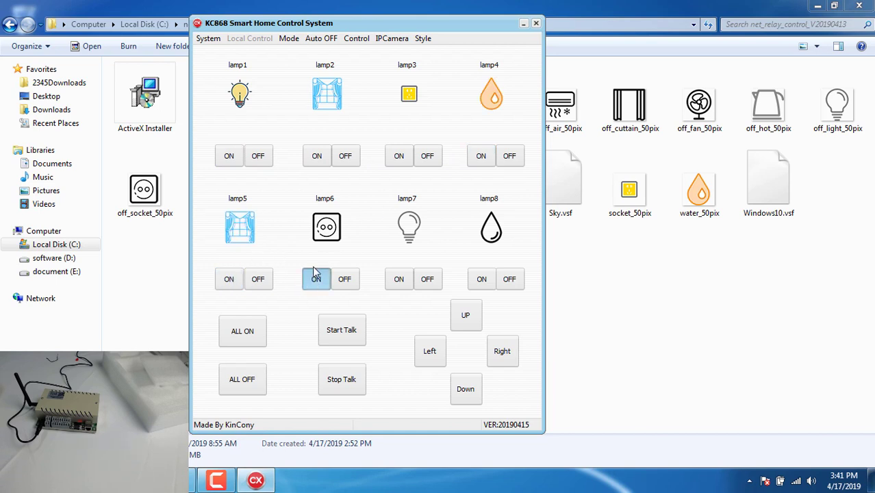
pyautogui.click(396, 281)
pyautogui.click(481, 279)
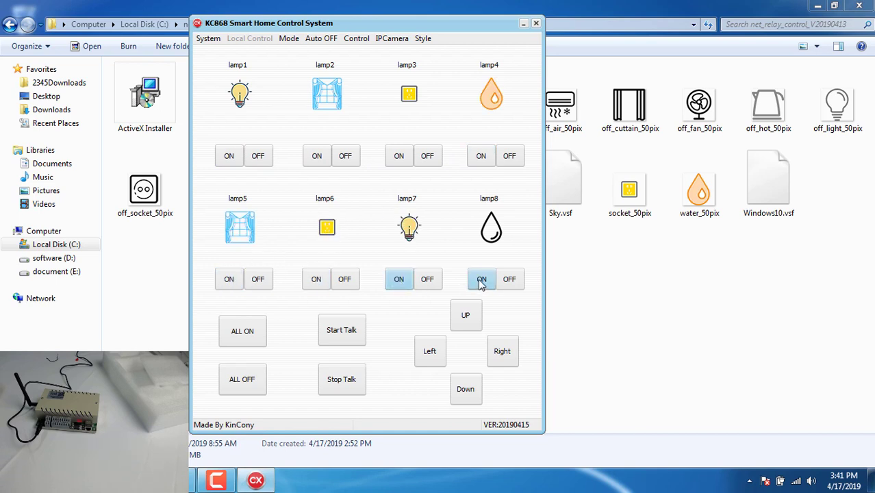
# - Toggle every lamp with ALL OFF and ALL ON twice, ending with all on
pyautogui.click(240, 380)
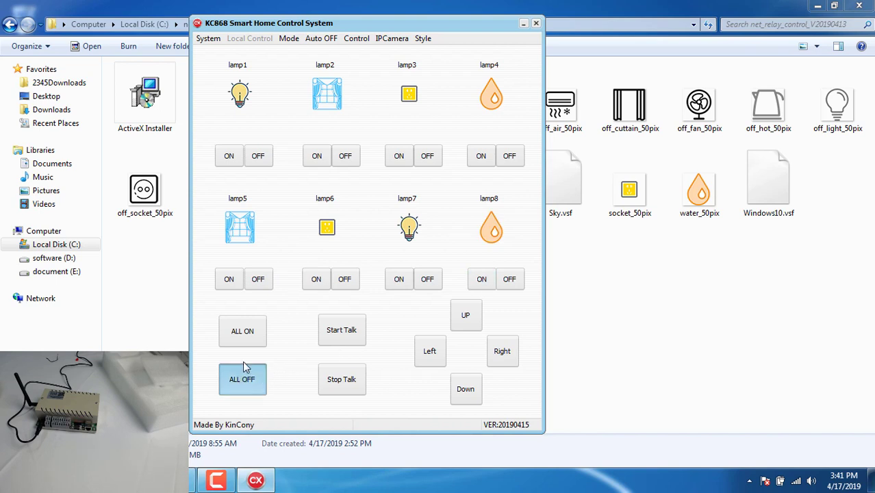
pyautogui.click(247, 335)
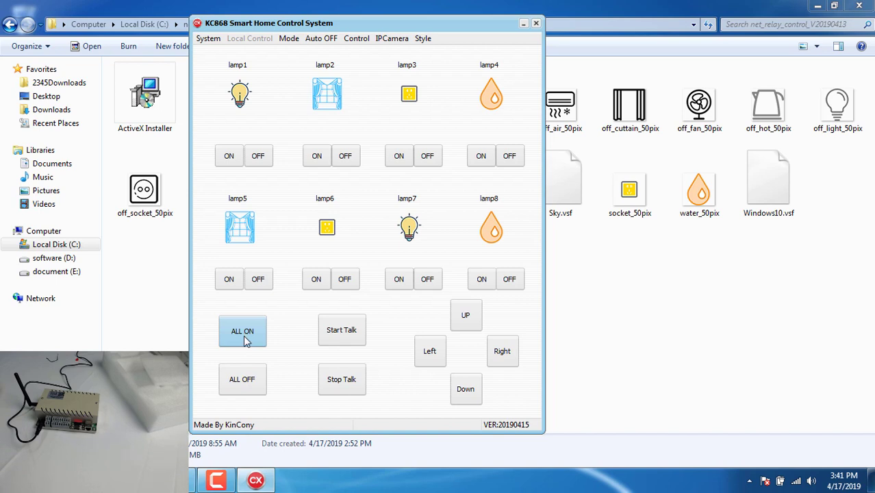
pyautogui.click(244, 376)
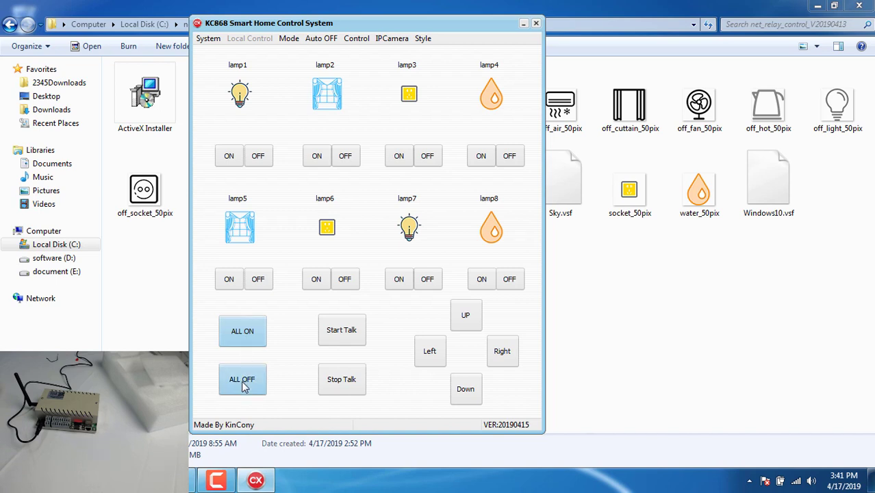
pyautogui.click(248, 337)
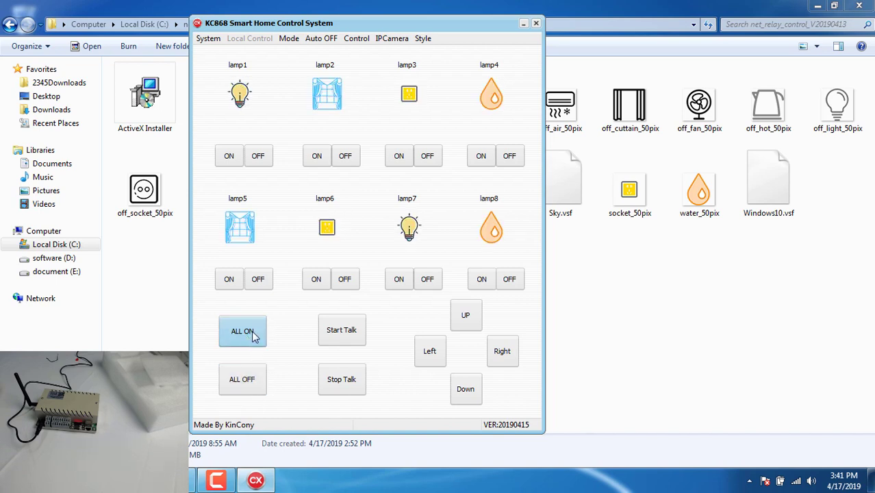
# - Turn the lamps off individually, from lamp8 back down to lamp2
pyautogui.click(509, 280)
pyautogui.click(429, 280)
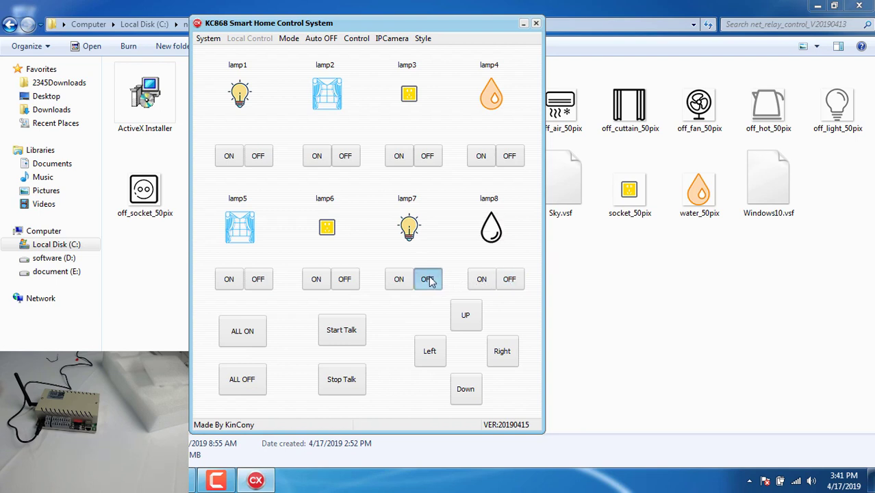
pyautogui.click(345, 280)
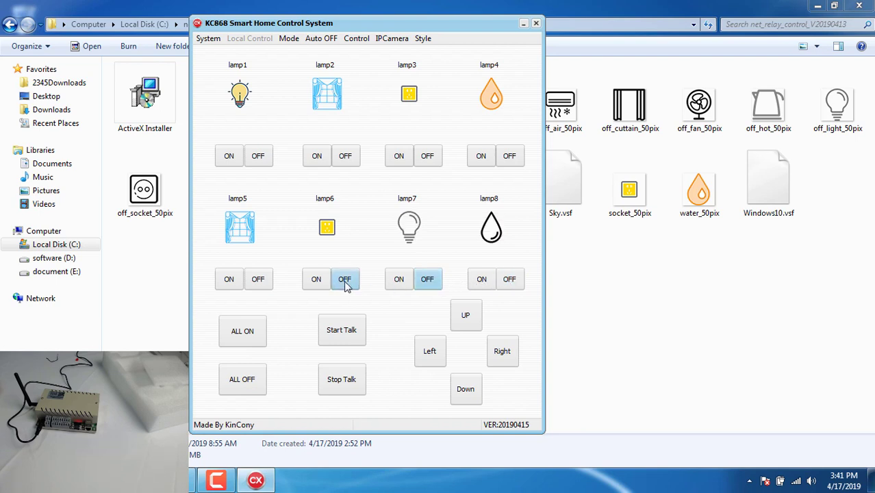
pyautogui.click(260, 285)
pyautogui.click(509, 159)
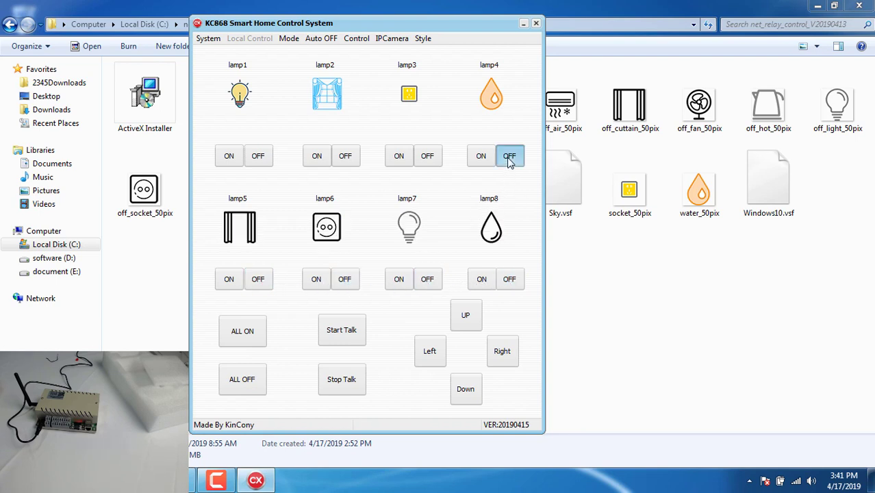
pyautogui.click(428, 158)
pyautogui.click(346, 157)
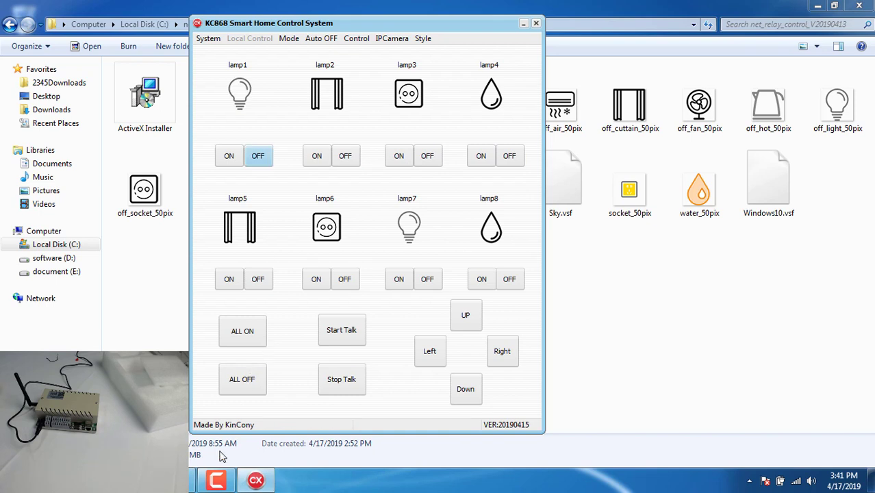
pyautogui.click(218, 479)
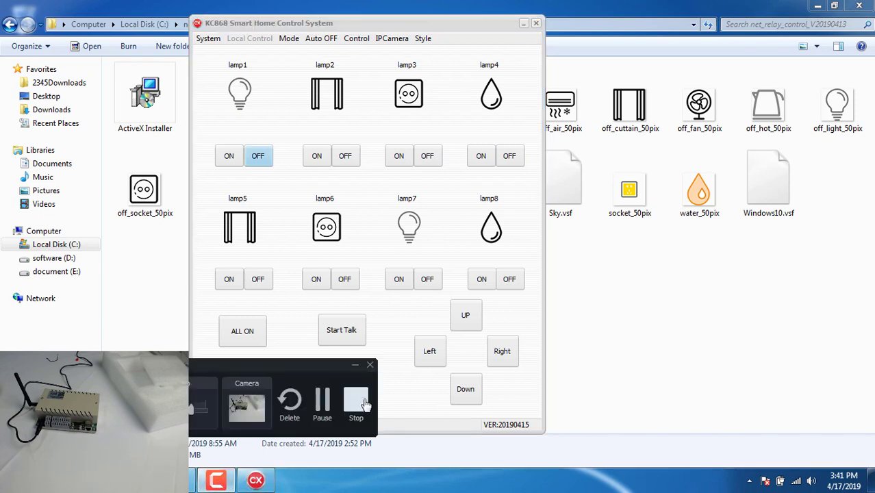